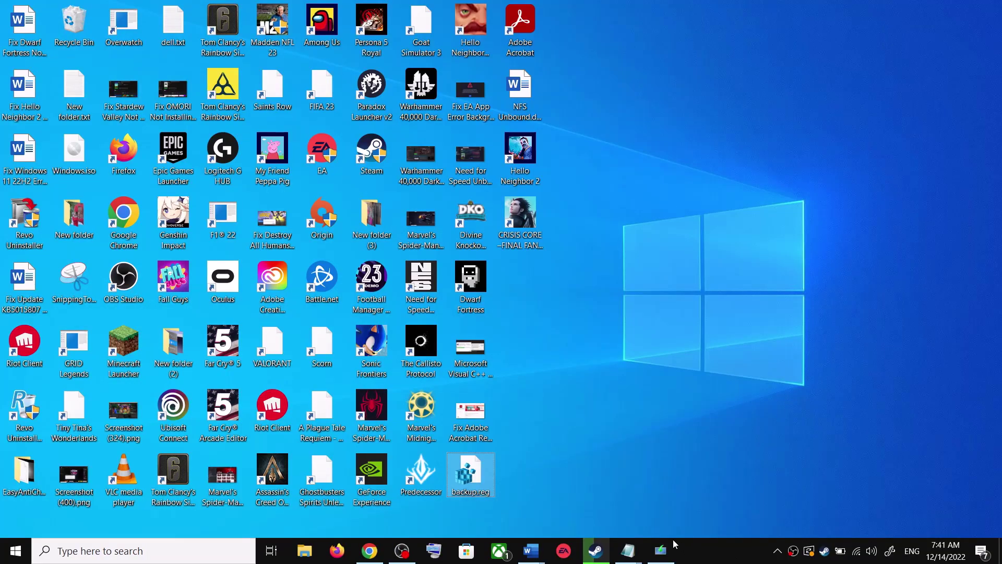
# - Bring the 'Fix Update KB5015807 Not Installing On Windows 10' Word document forward and launch Settings
pyautogui.moveTo(531, 551)
pyautogui.click(578, 468)
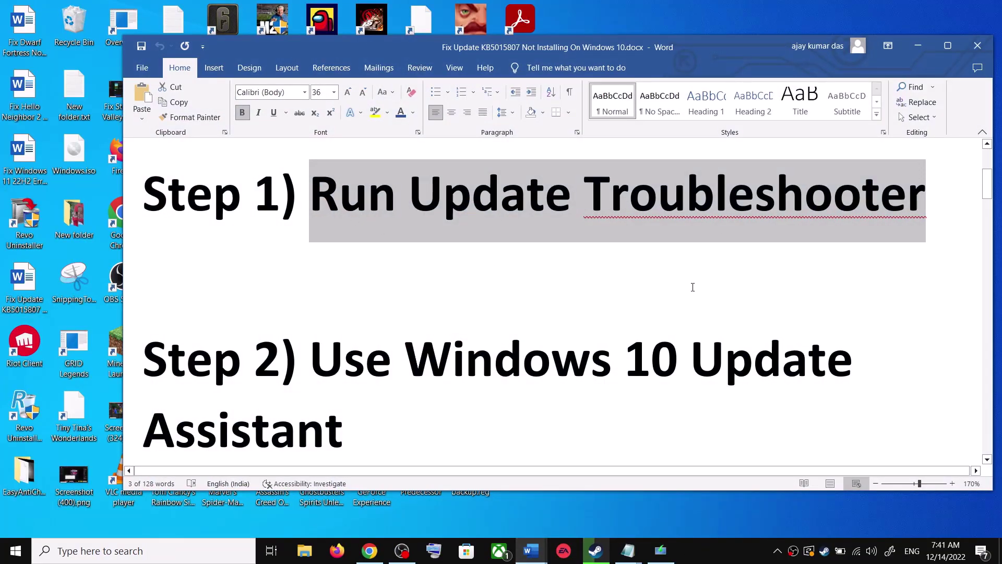
pyautogui.press('super+i')
# - Run the Windows Update troubleshooter from Update & Security > Troubleshoot > Additional troubleshooters
pyautogui.click(511, 363)
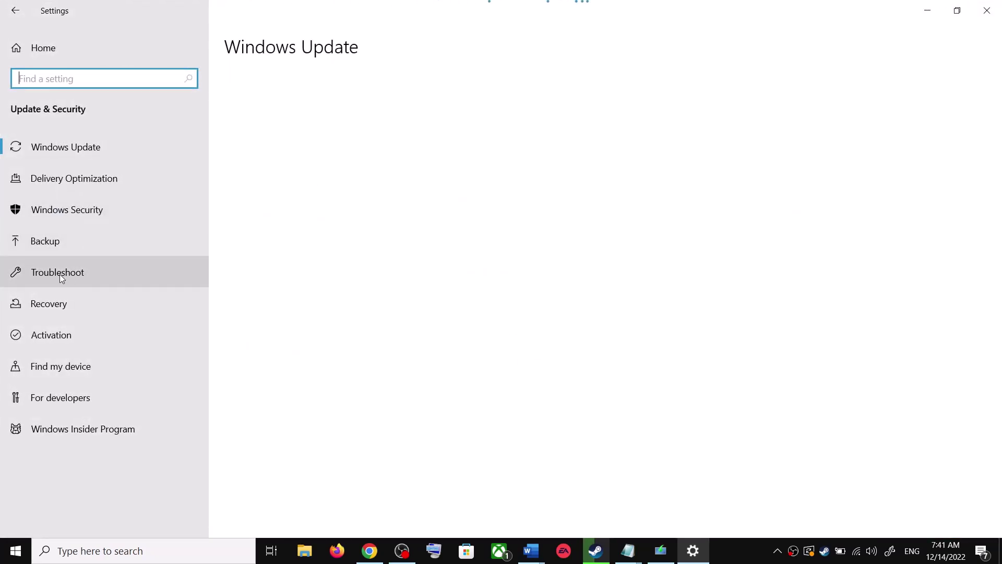
pyautogui.click(79, 273)
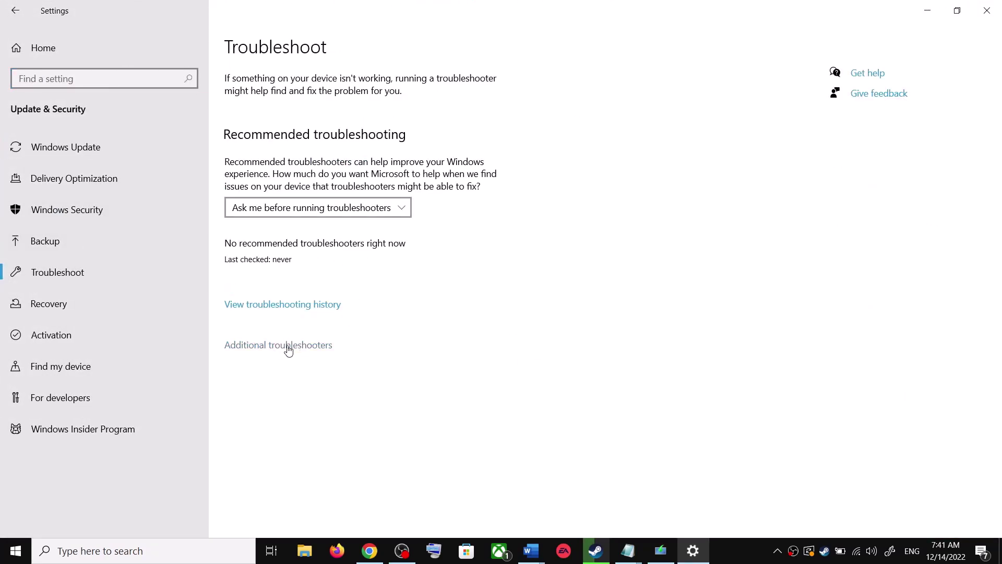
pyautogui.click(288, 347)
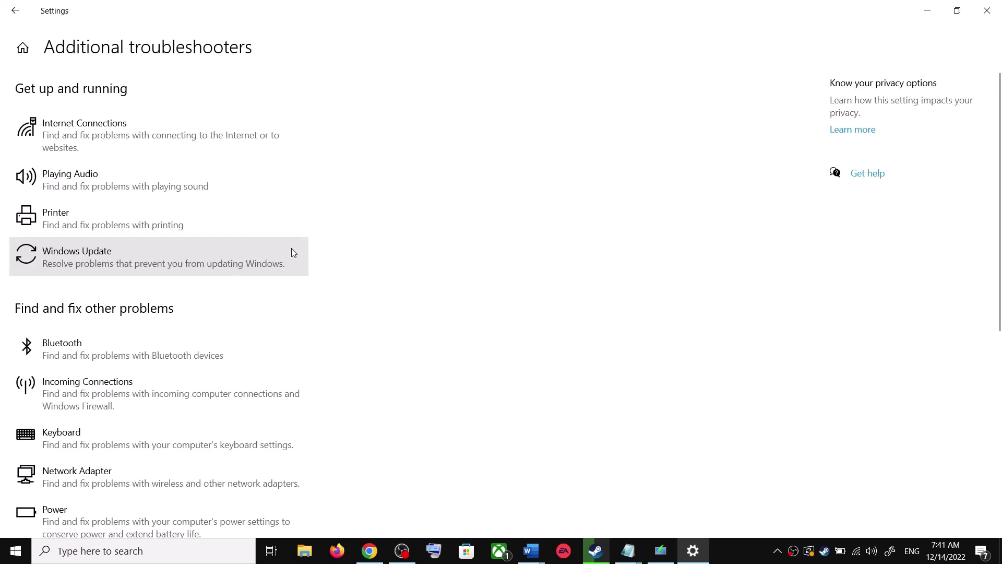
pyautogui.click(124, 267)
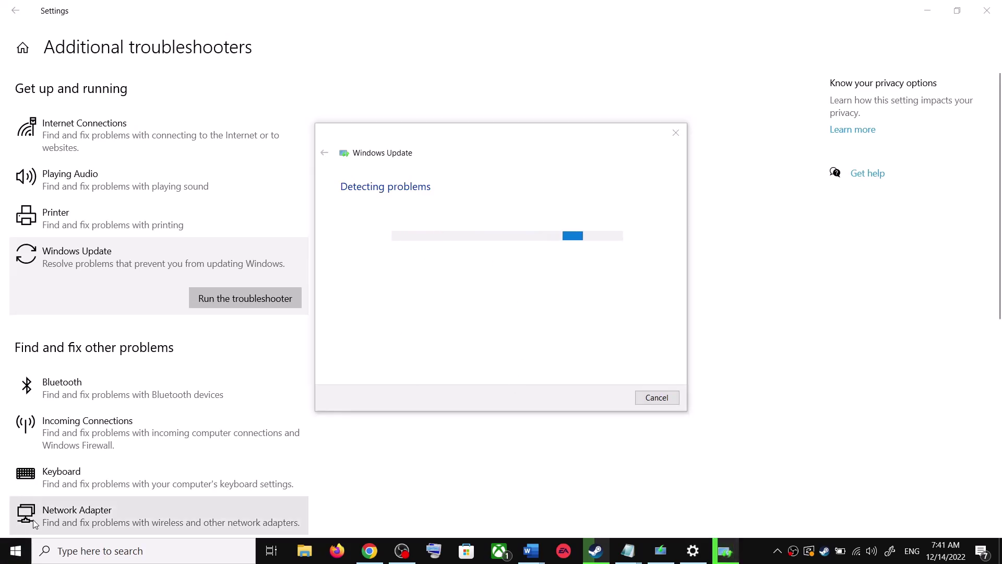
# - Check the Start menu power options, then return to Settings and the Word document previews
pyautogui.click(16, 551)
pyautogui.click(18, 524)
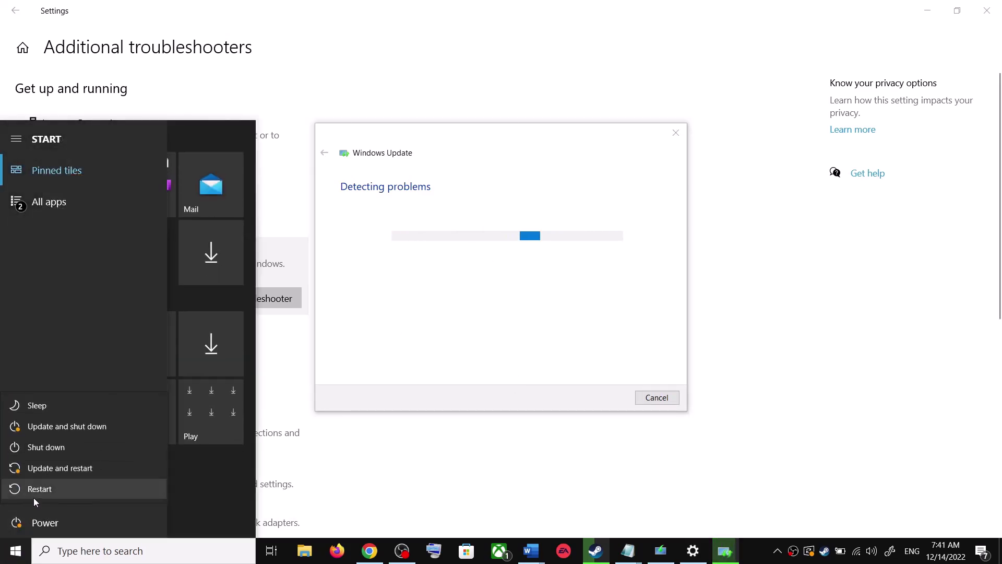
pyautogui.click(653, 198)
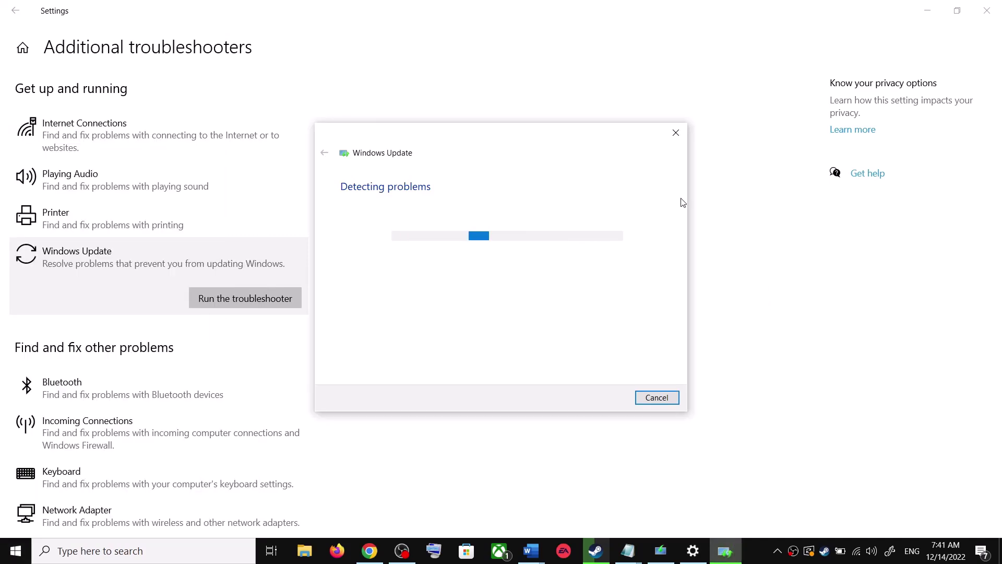
pyautogui.click(741, 217)
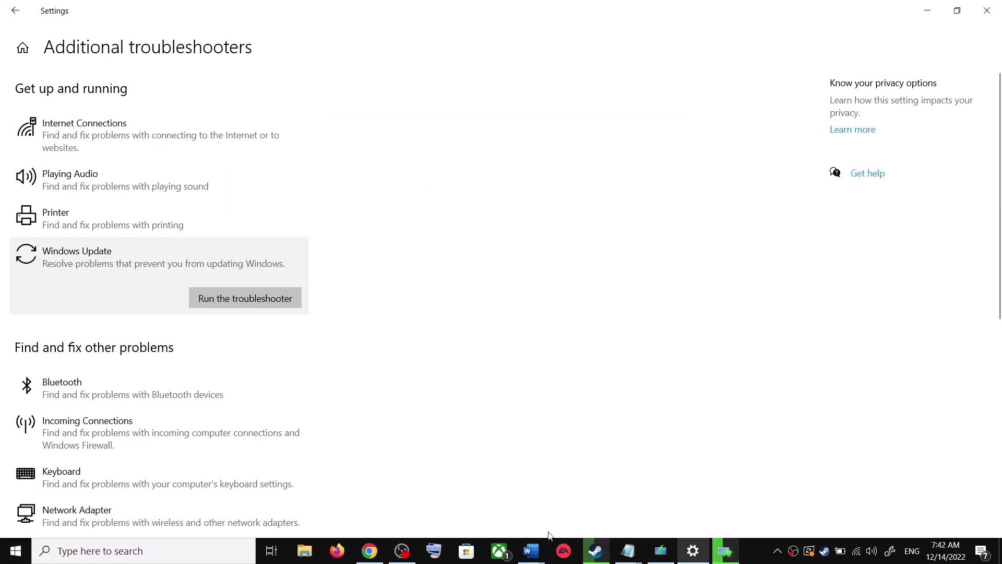
pyautogui.click(546, 552)
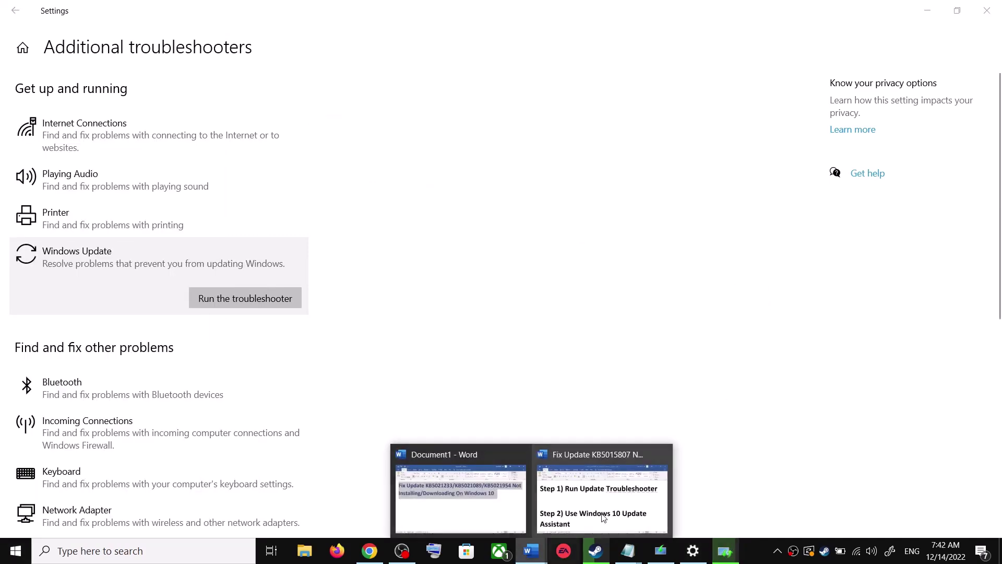
# - Go to Step 2 of the fix document and select the Microsoft software-download link line
pyautogui.click(605, 517)
pyautogui.scroll(-1, 337, 352)
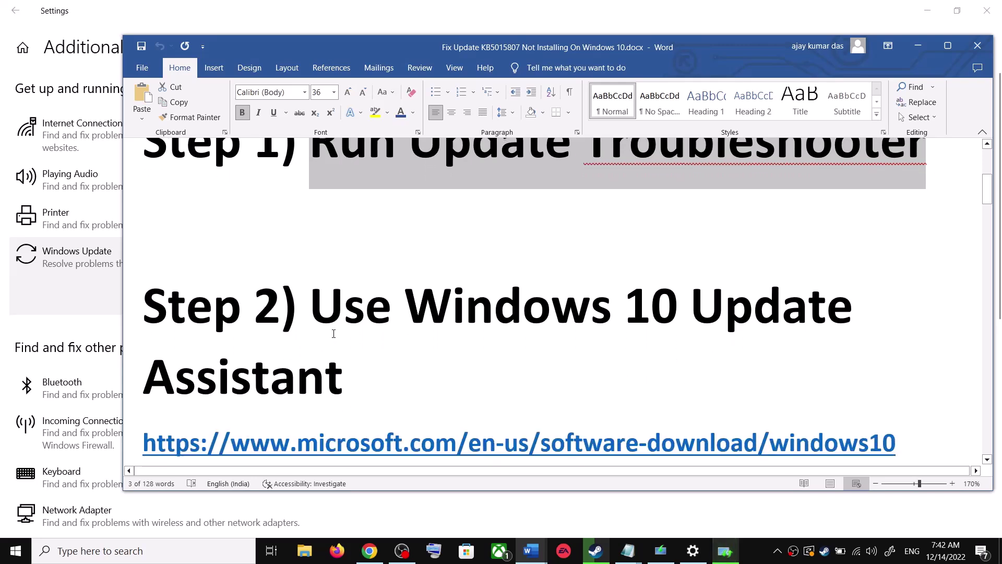
pyautogui.moveTo(332, 309); pyautogui.dragTo(353, 398)
pyautogui.scroll(-1, 352, 398)
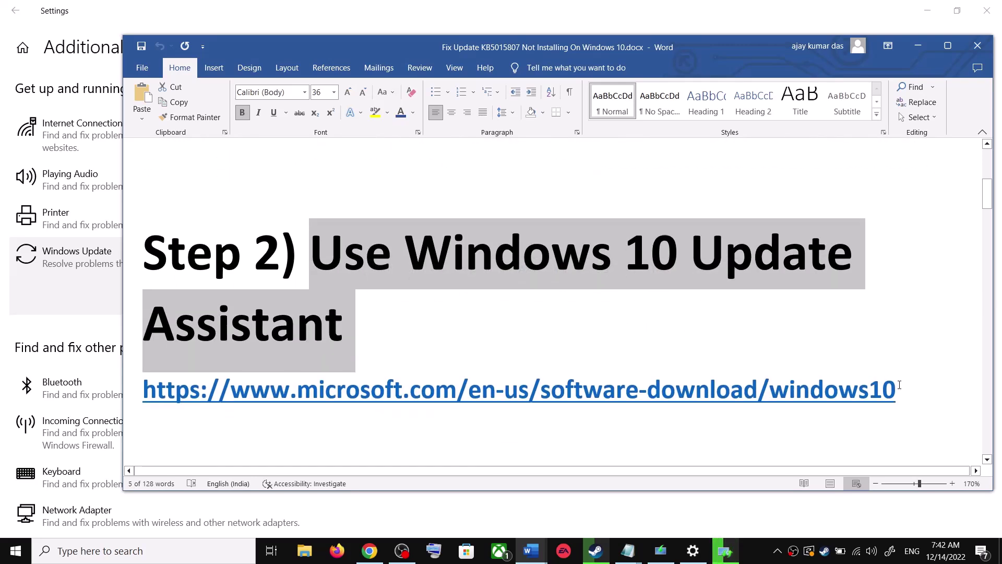
pyautogui.tripleClick(424, 390)
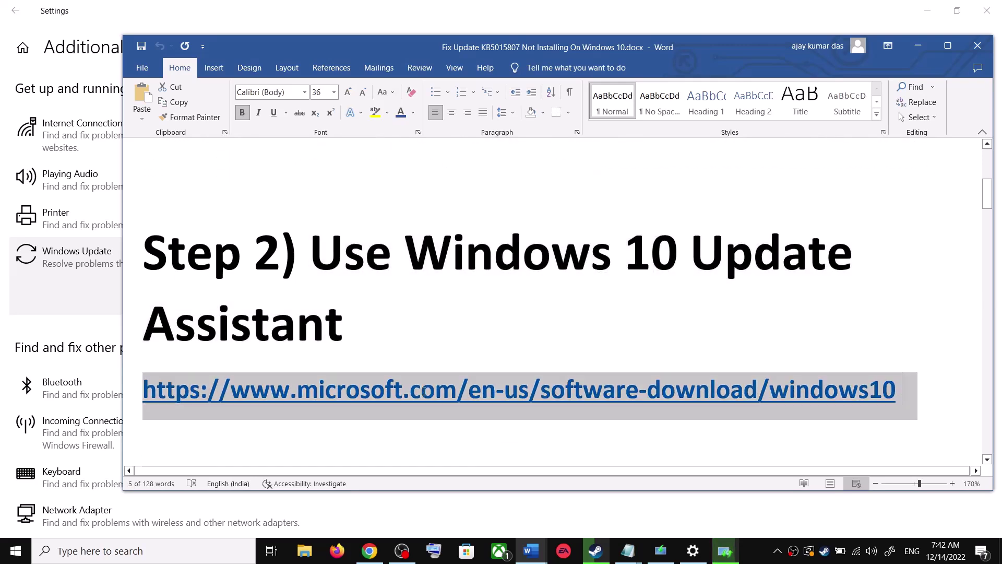
# - Download the Windows 10 Update Assistant from Microsoft's download page via Update now
pyautogui.click(378, 556)
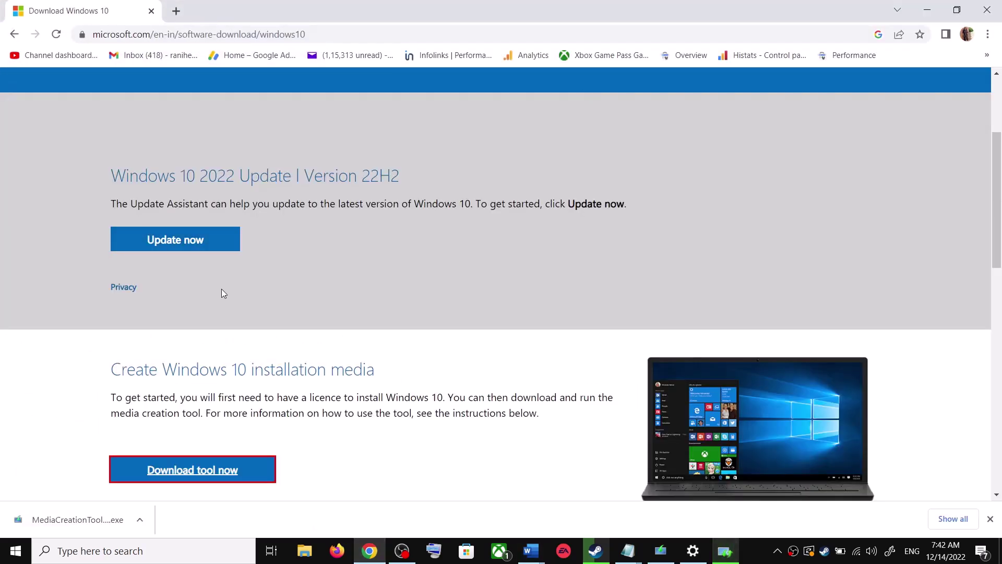
pyautogui.scroll(3, 266, 189)
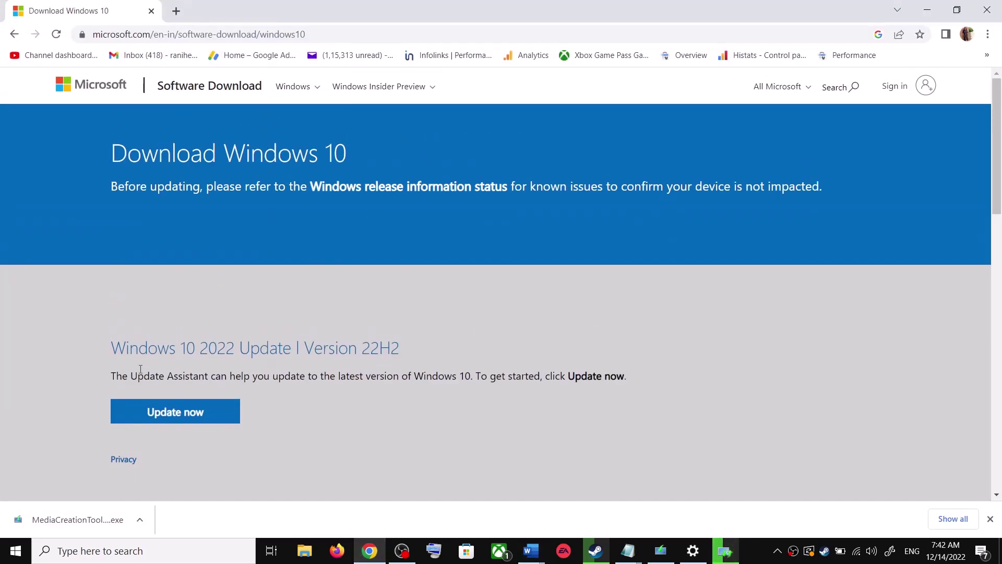
pyautogui.moveTo(128, 376); pyautogui.dragTo(207, 377)
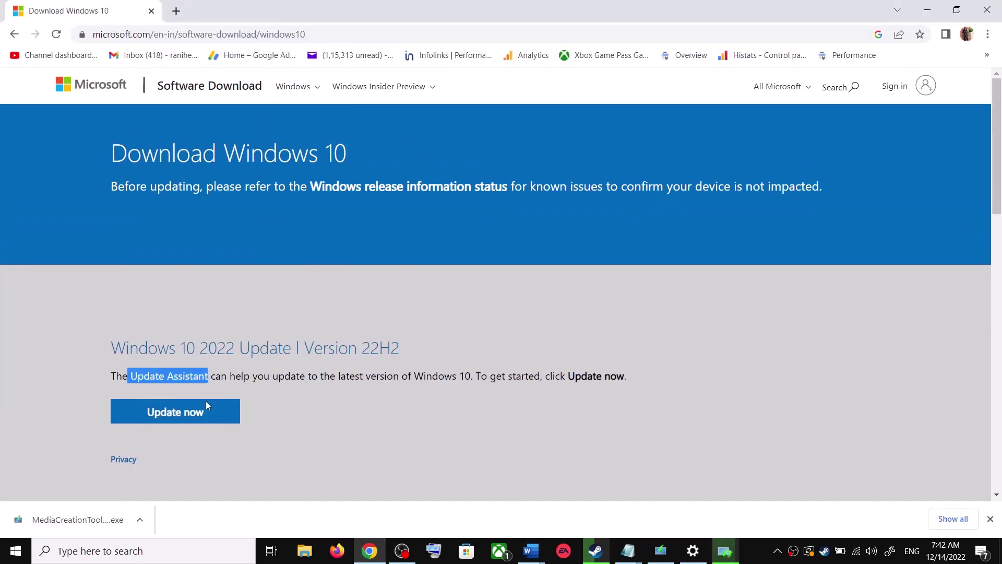
pyautogui.click(198, 413)
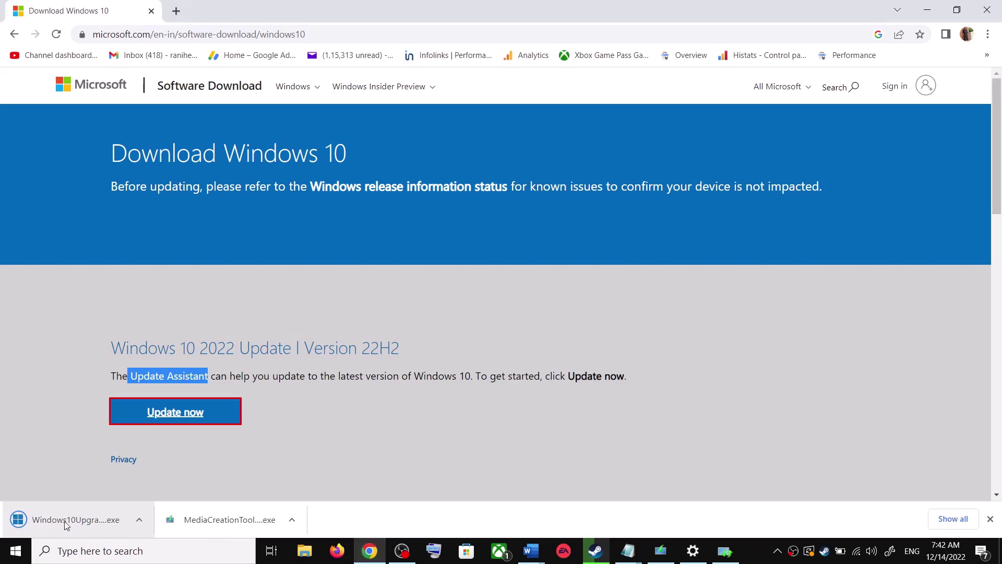
# - Run the downloaded Windows10Upgrade installer and close the Update Assistant, which reports Windows is up to date
pyautogui.click(63, 521)
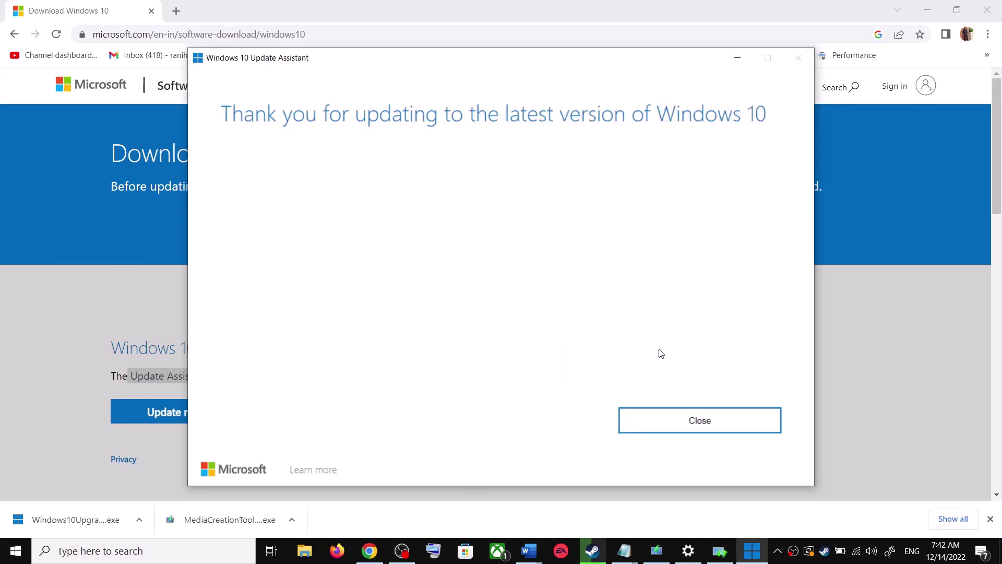
pyautogui.click(735, 413)
pyautogui.click(729, 422)
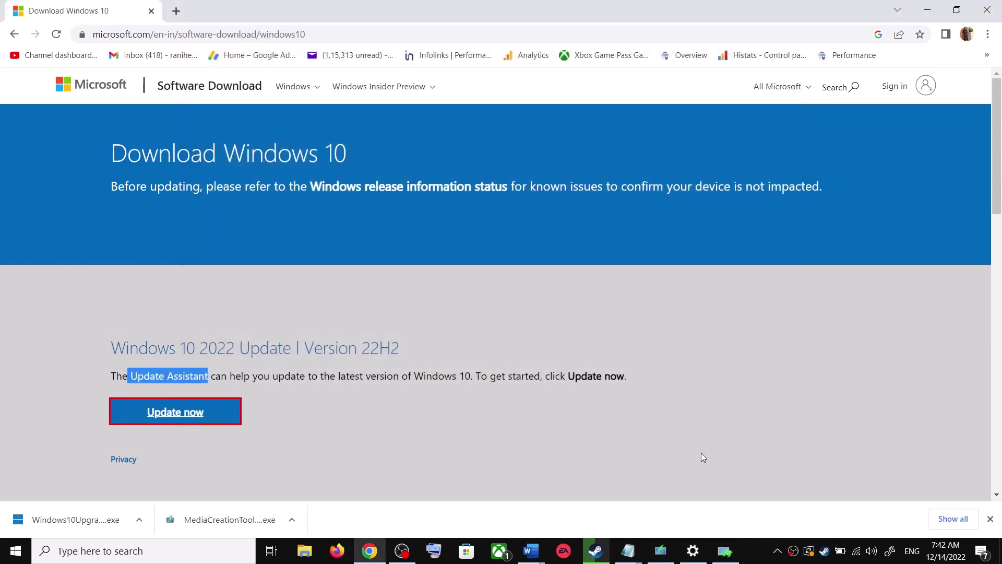
pyautogui.click(531, 550)
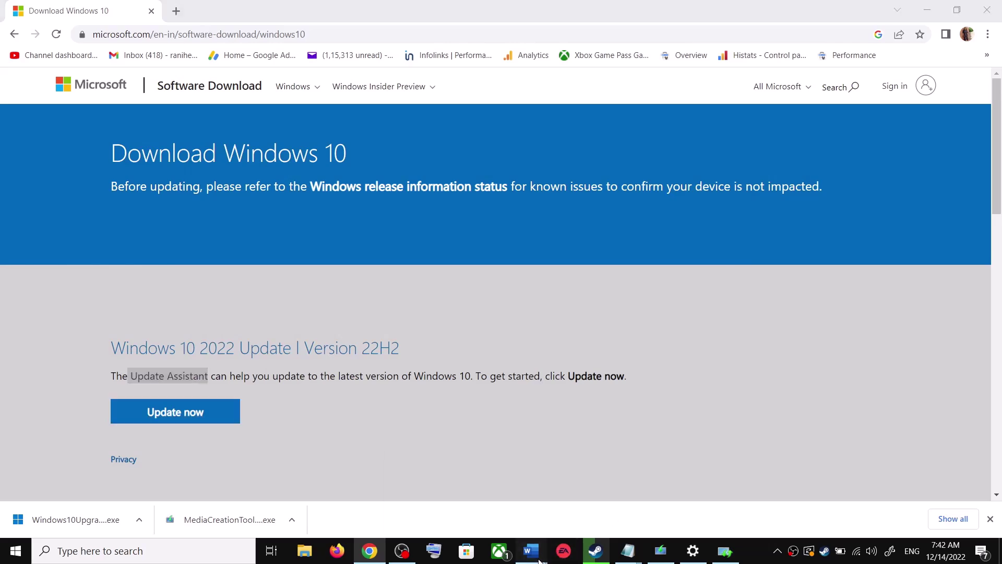
# - Copy Step 3's reset commands, from 'SC config trustedinstaller' through 'net start appidsvc'
pyautogui.click(621, 521)
pyautogui.scroll(-5, 410, 352)
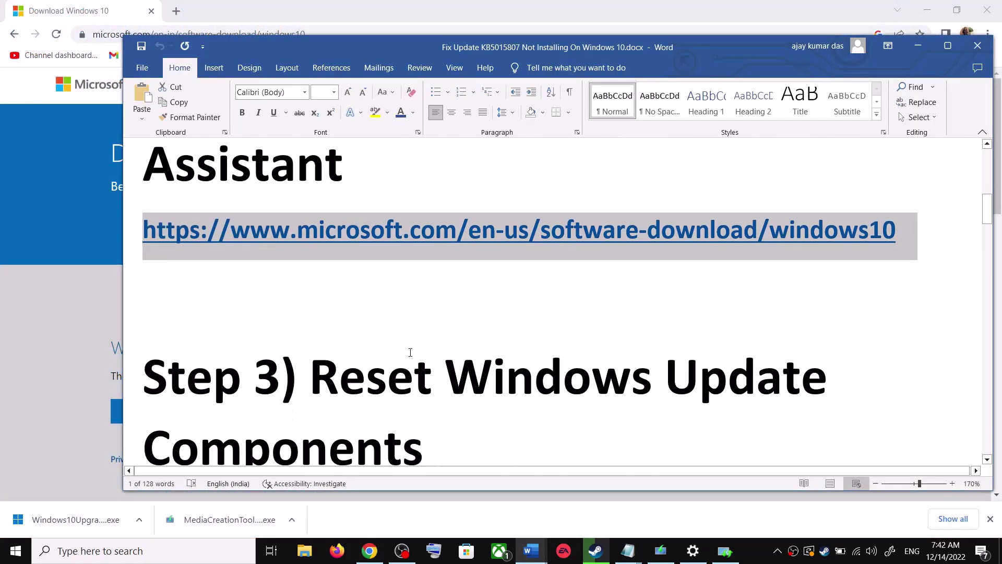
pyautogui.moveTo(317, 323); pyautogui.dragTo(426, 399)
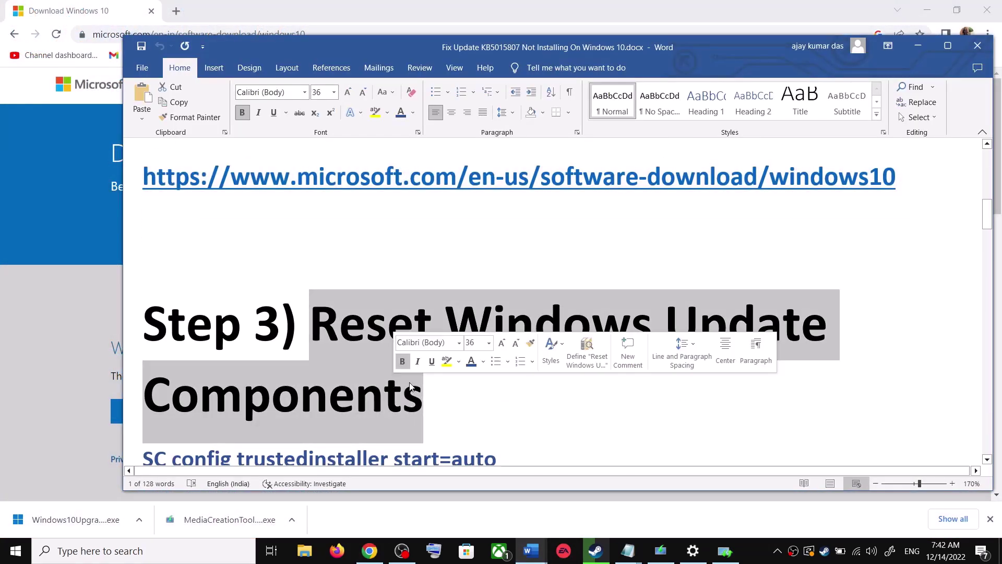
pyautogui.scroll(-2, 407, 376)
pyautogui.click(145, 350)
pyautogui.moveTo(144, 351); pyautogui.dragTo(324, 433)
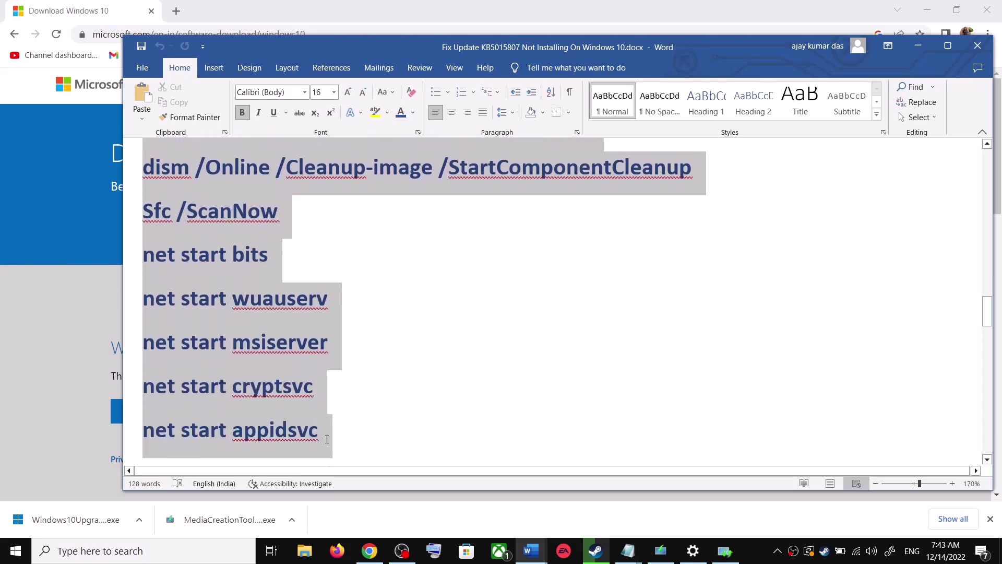
pyautogui.scroll(-2, 313, 366)
pyautogui.rightClick(306, 326)
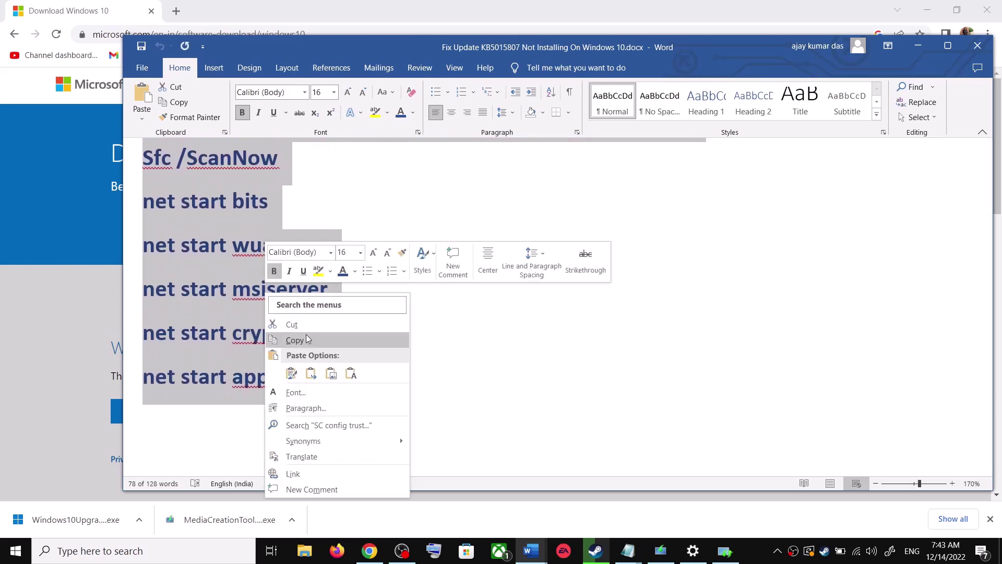
pyautogui.click(307, 339)
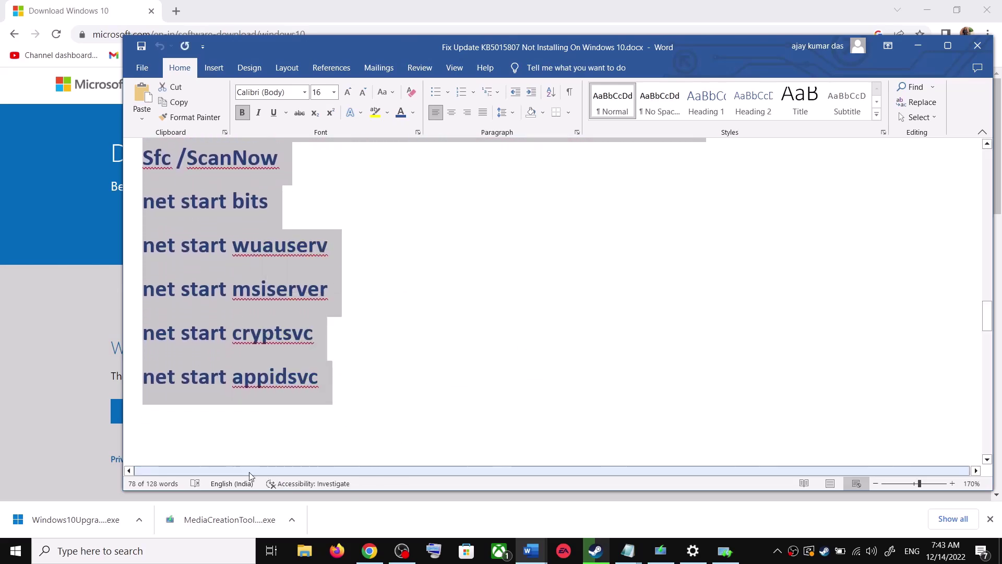
# - Open Notepad and paste the copied reset commands into it
pyautogui.click(176, 560)
pyautogui.write('ote')
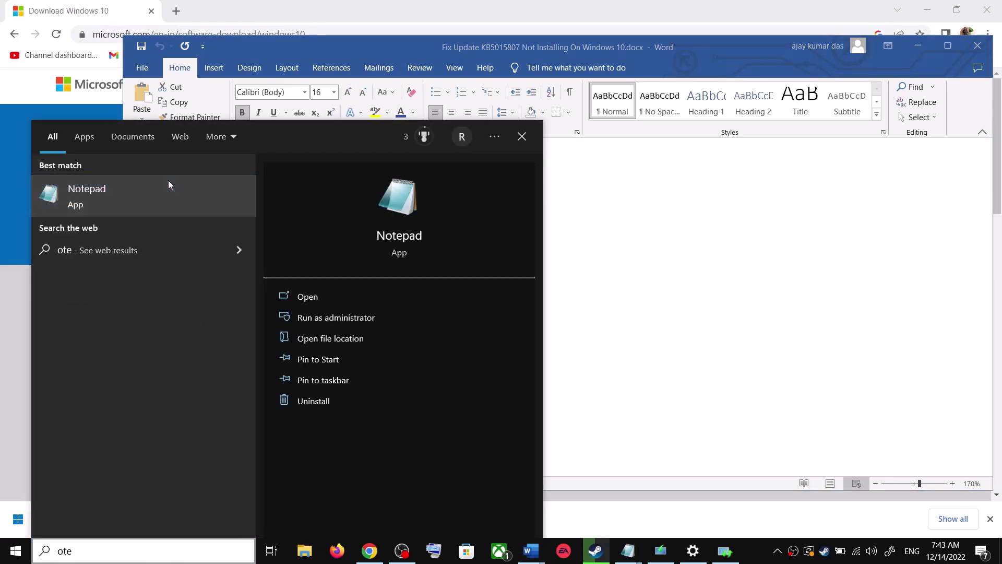
pyautogui.click(168, 185)
pyautogui.hotkey('ctrl', 'v')
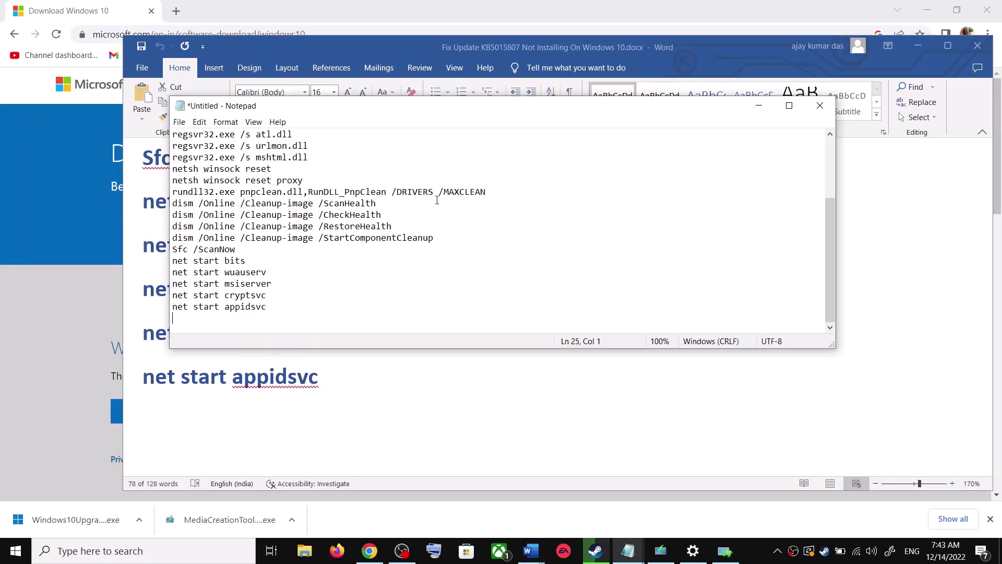
pyautogui.scroll(3, 308, 243)
# - Save the commands to the Desktop as Wufix.bat with file type All Files
pyautogui.click(179, 122)
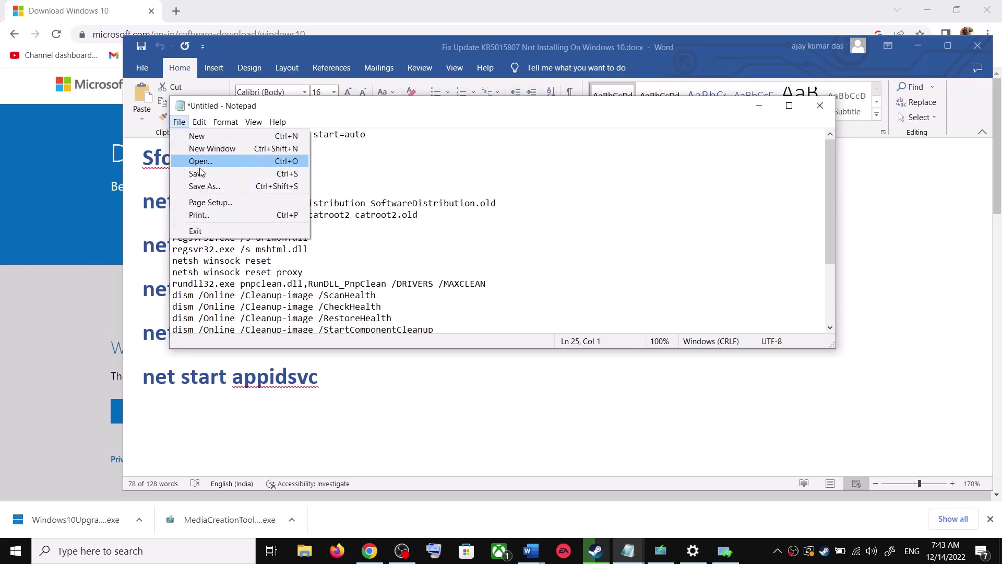
pyautogui.click(219, 186)
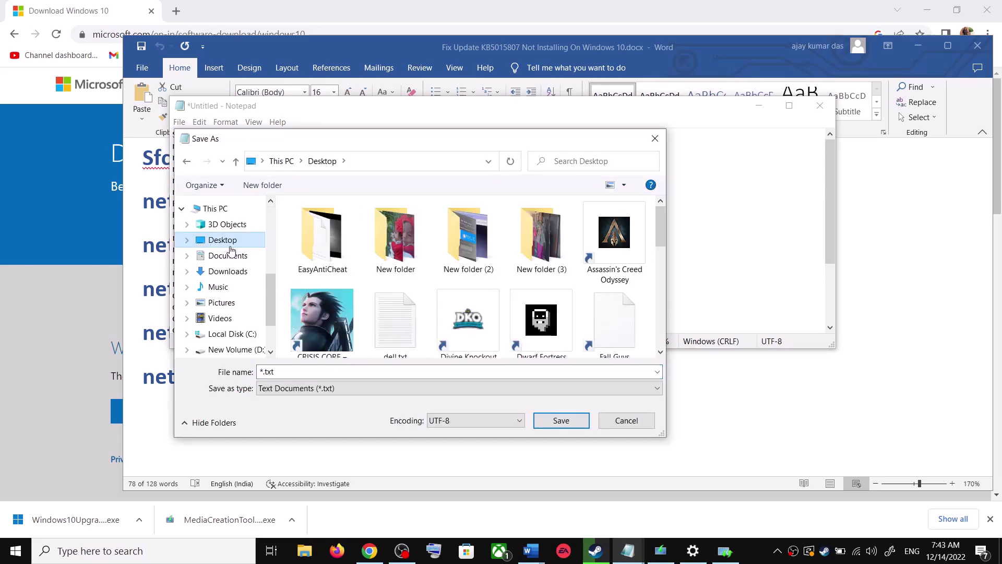
pyautogui.click(159, 306)
pyautogui.scroll(-3, 269, 326)
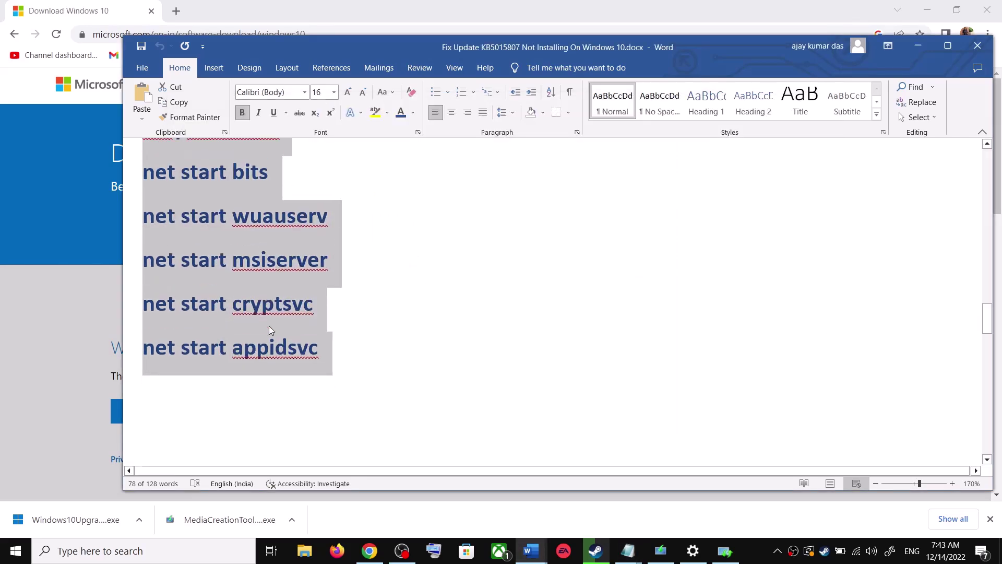
pyautogui.moveTo(560, 368); pyautogui.dragTo(387, 363)
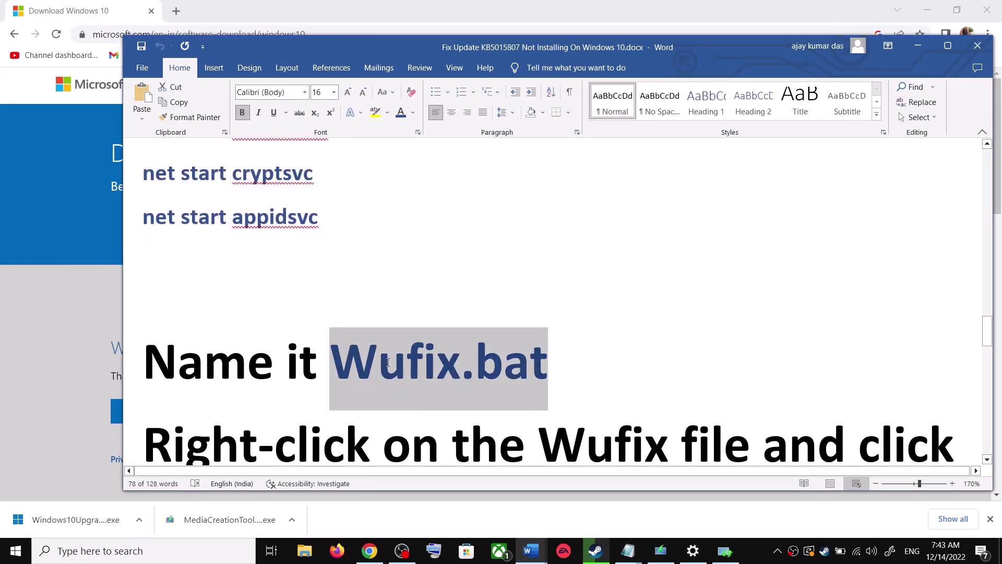
pyautogui.hotkey('alt', 'Tab')
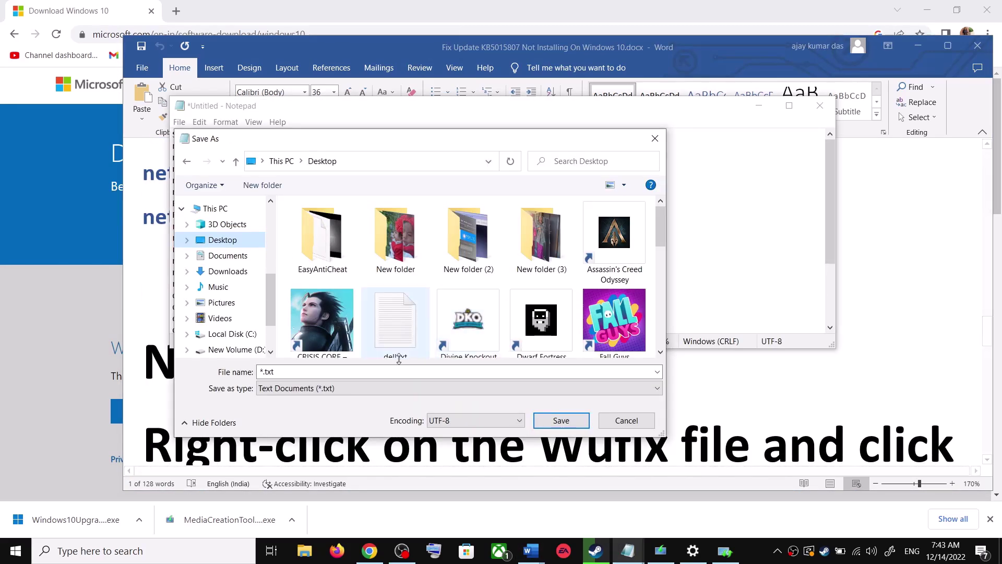
pyautogui.hotkey('ctrl', 'v')
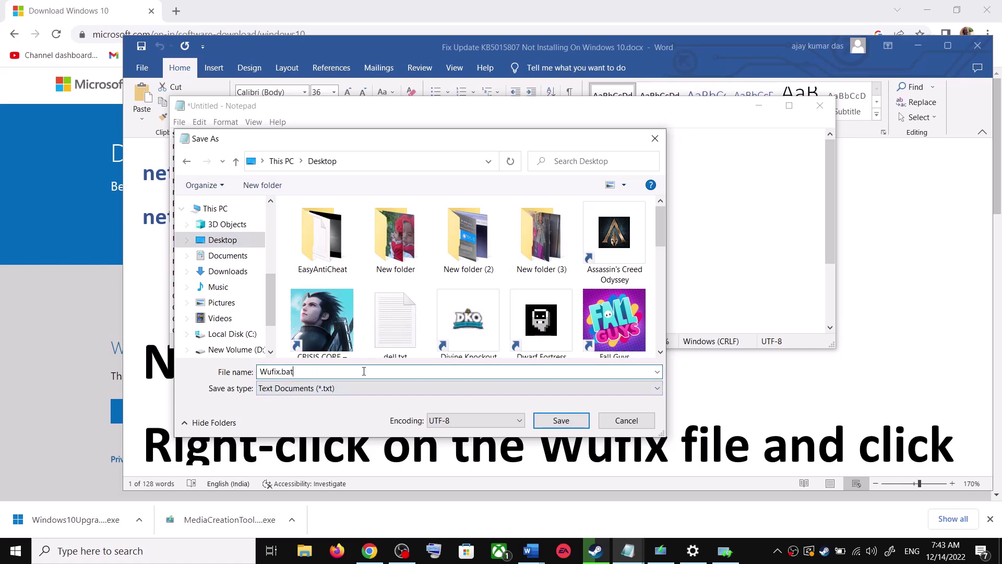
pyautogui.click(300, 388)
pyautogui.click(324, 412)
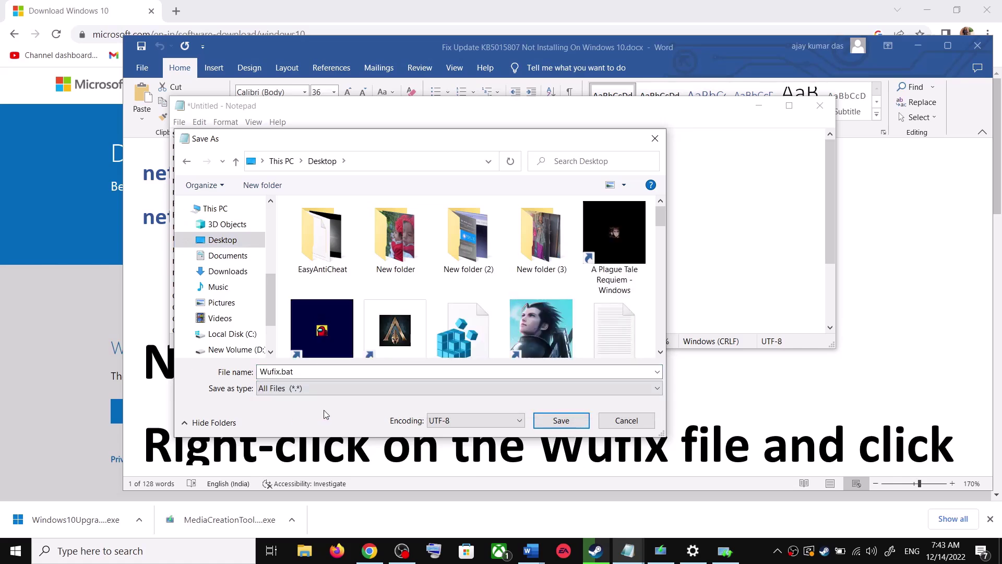
pyautogui.click(559, 420)
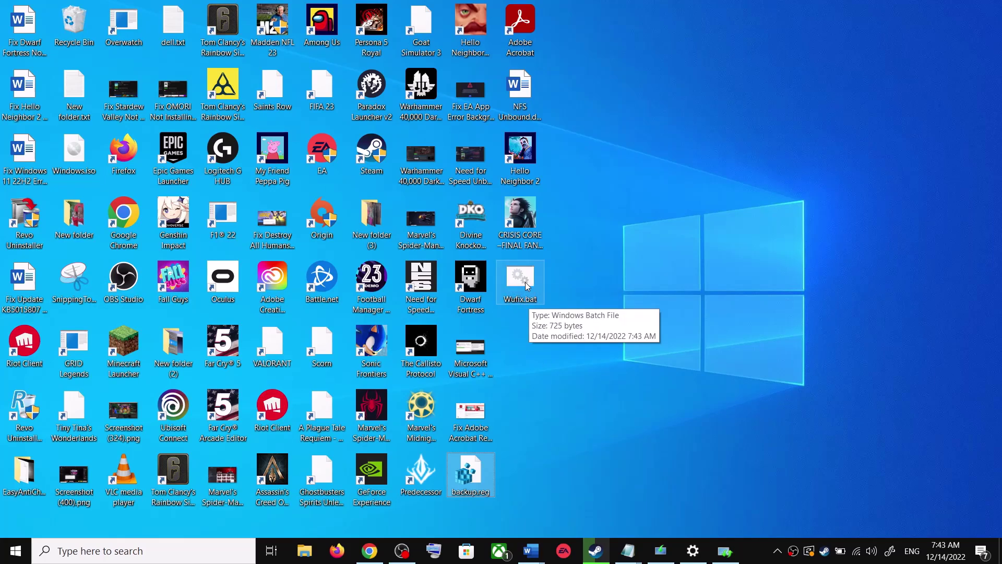
# - Run Wufix.bat on the desktop as administrator and move the command window aside
pyautogui.rightClick(526, 285)
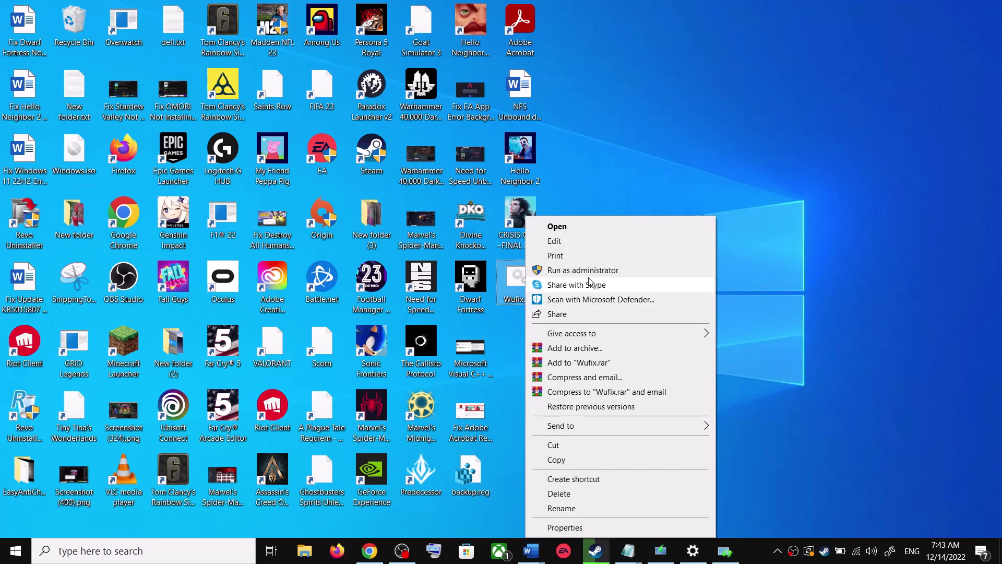
pyautogui.click(592, 186)
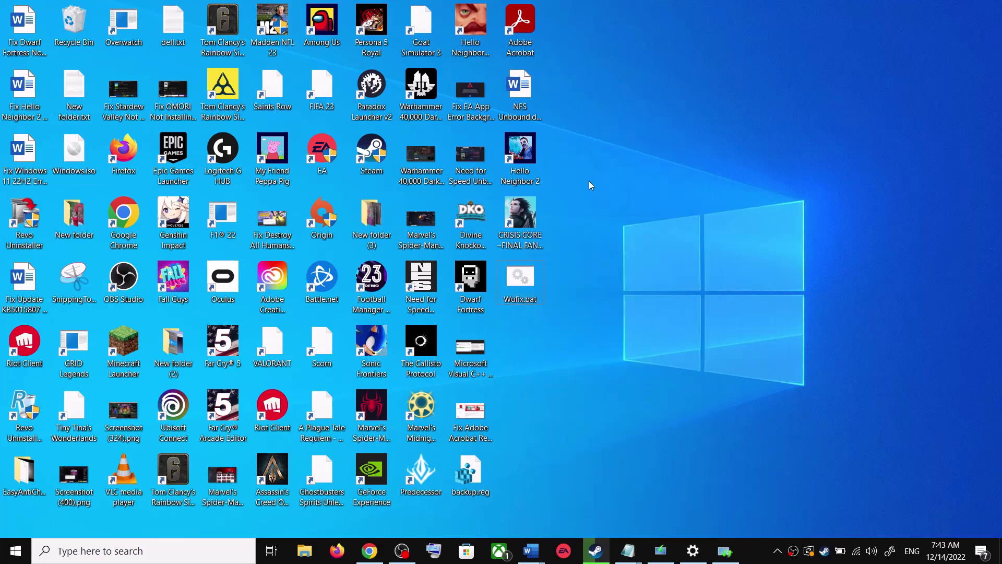
pyautogui.rightClick(520, 288)
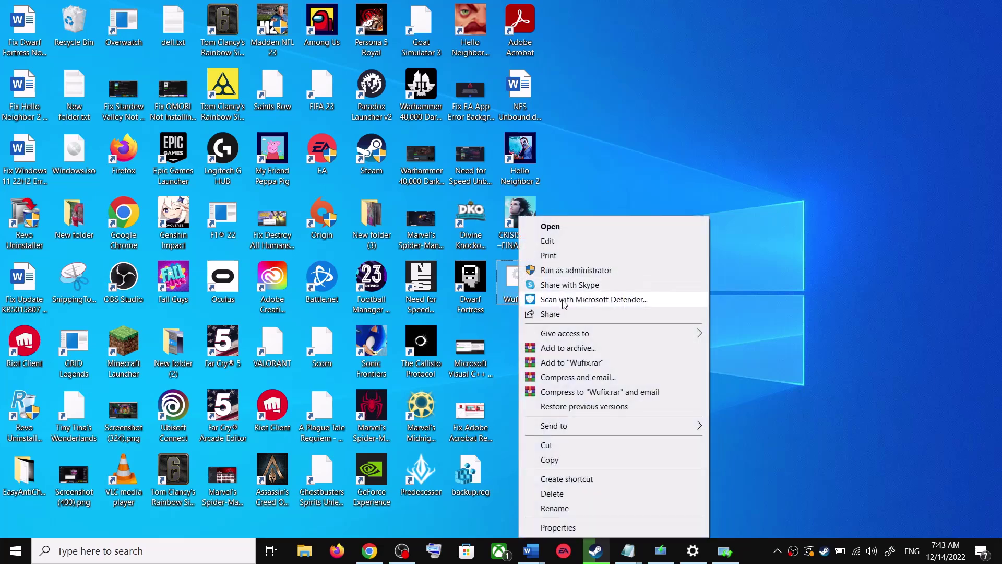
pyautogui.click(588, 271)
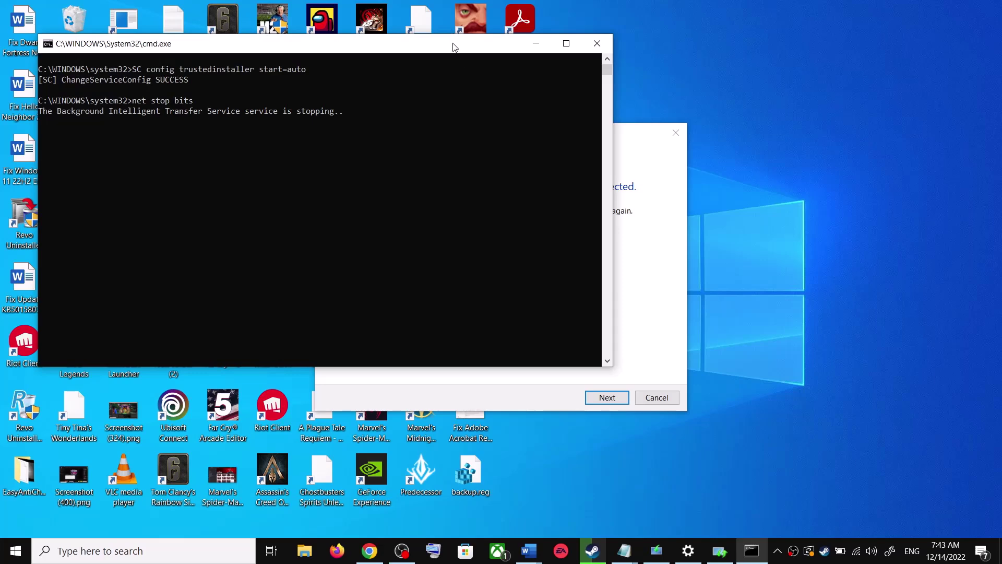
pyautogui.moveTo(456, 47); pyautogui.dragTo(575, 140)
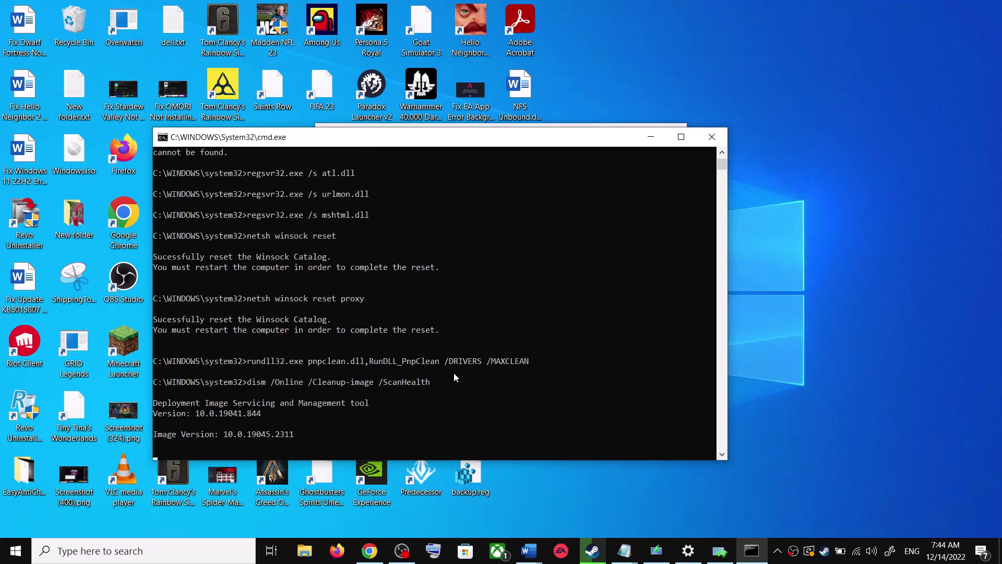
# - Open the Start menu power choices, then dismiss them and return to the desktop
pyautogui.click(15, 551)
pyautogui.click(21, 525)
pyautogui.press('Escape')
pyautogui.click(841, 320)
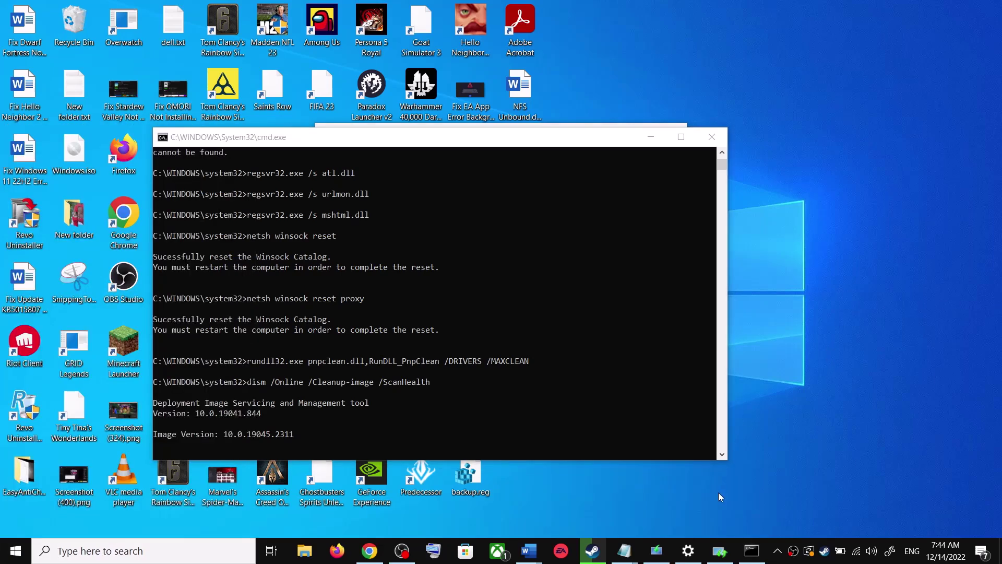
# - Close the Settings window from the taskbar and bring the KB5015807 fix document forward
pyautogui.rightClick(687, 551)
pyautogui.click(678, 524)
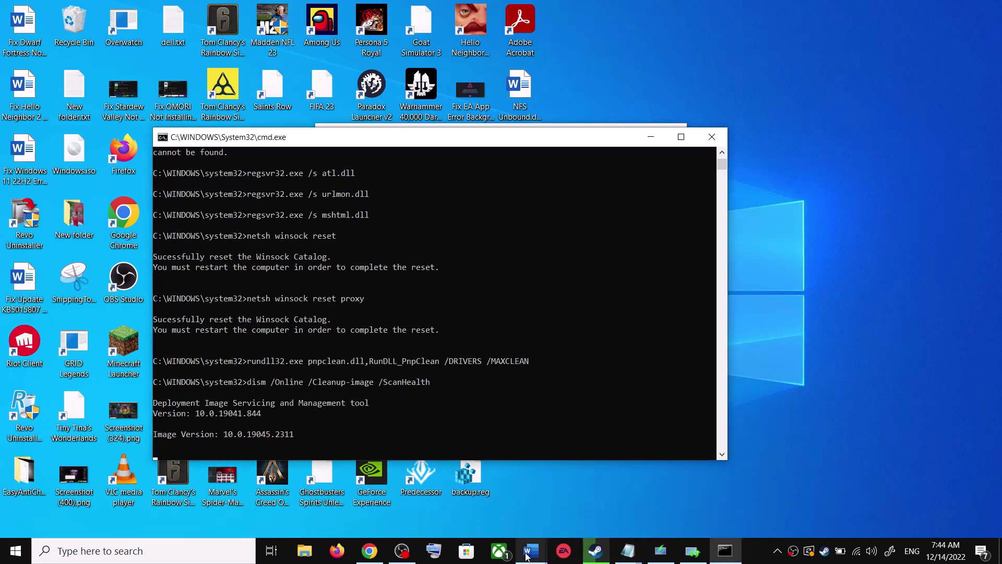
pyautogui.moveTo(528, 554)
pyautogui.click(608, 502)
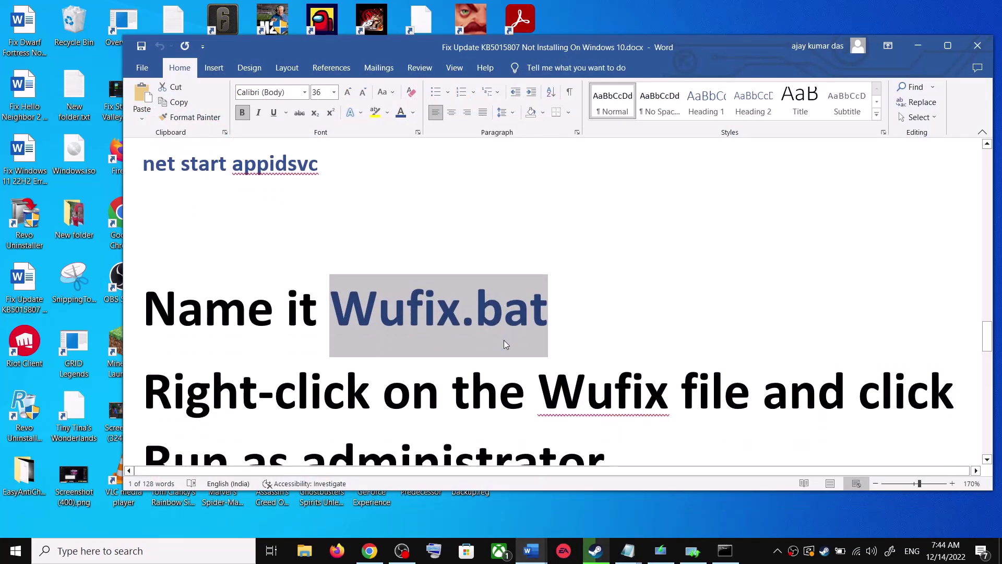
# - Scroll to Step 4, Use Media Creation Tool, and follow its microsoft.com software-download link
pyautogui.scroll(-5, 505, 343)
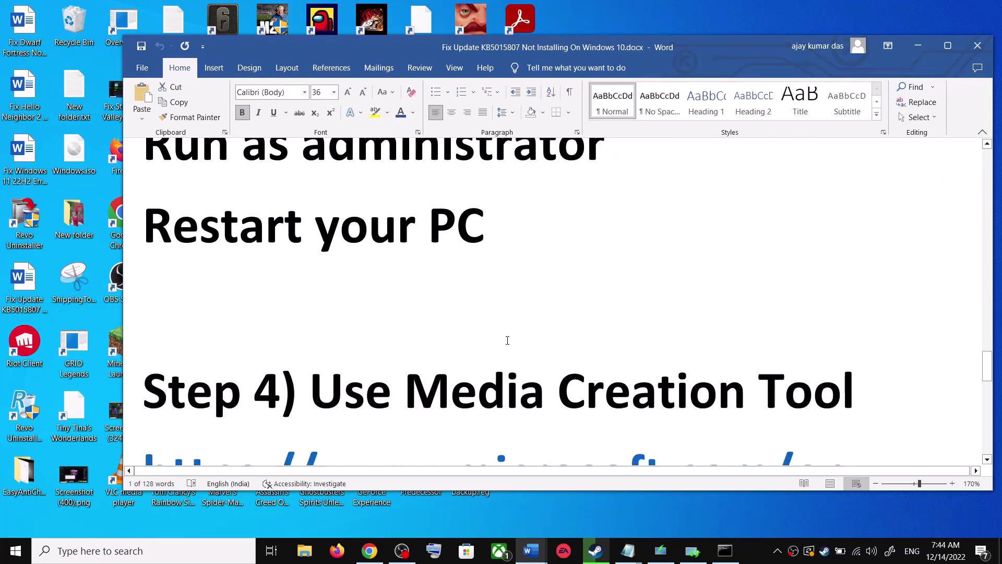
pyautogui.scroll(-1, 508, 341)
pyautogui.moveTo(312, 340); pyautogui.dragTo(865, 340)
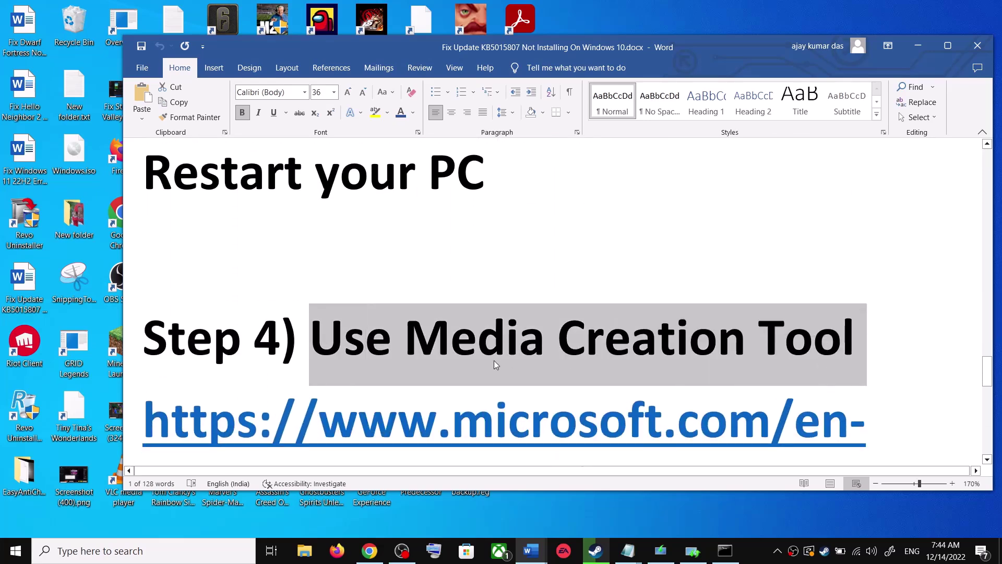
pyautogui.scroll(-3, 496, 365)
pyautogui.keyDown('ctrl'); pyautogui.click(614, 328); pyautogui.keyUp('ctrl')
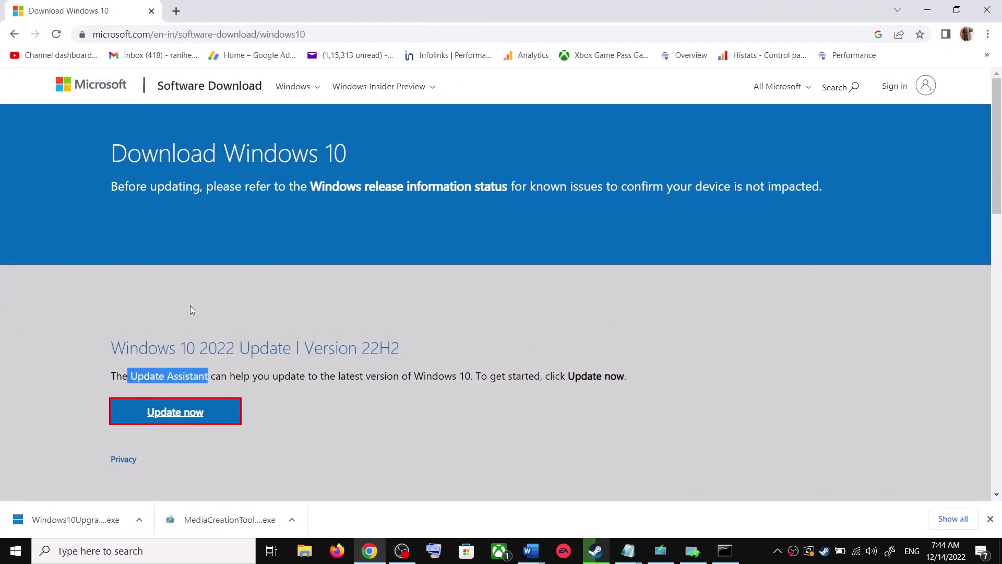
# - Find the Create Windows 10 installation media section and accept the Windows 10 Setup licence terms
pyautogui.scroll(-5, 191, 310)
pyautogui.moveTo(115, 326); pyautogui.dragTo(208, 324)
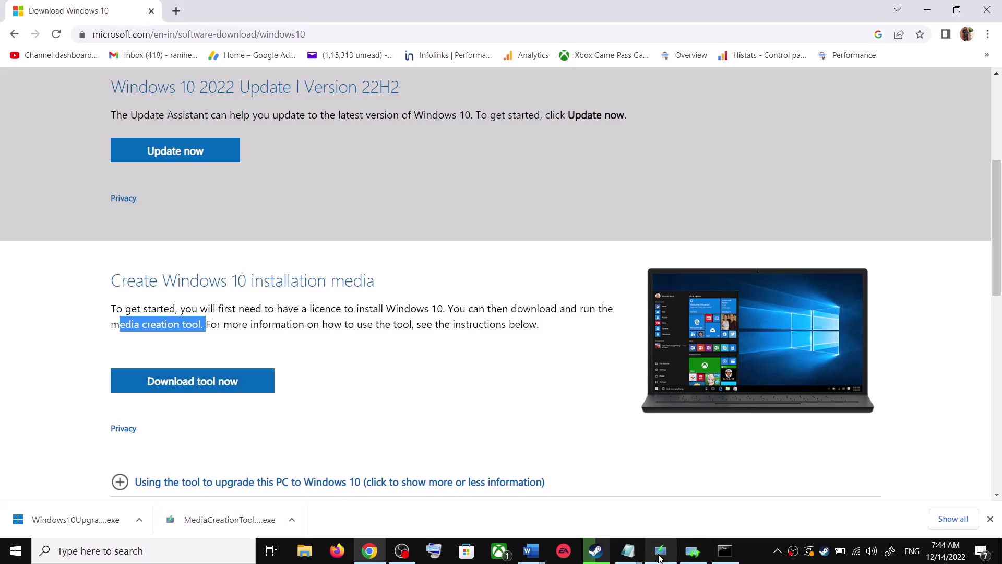
pyautogui.click(684, 431)
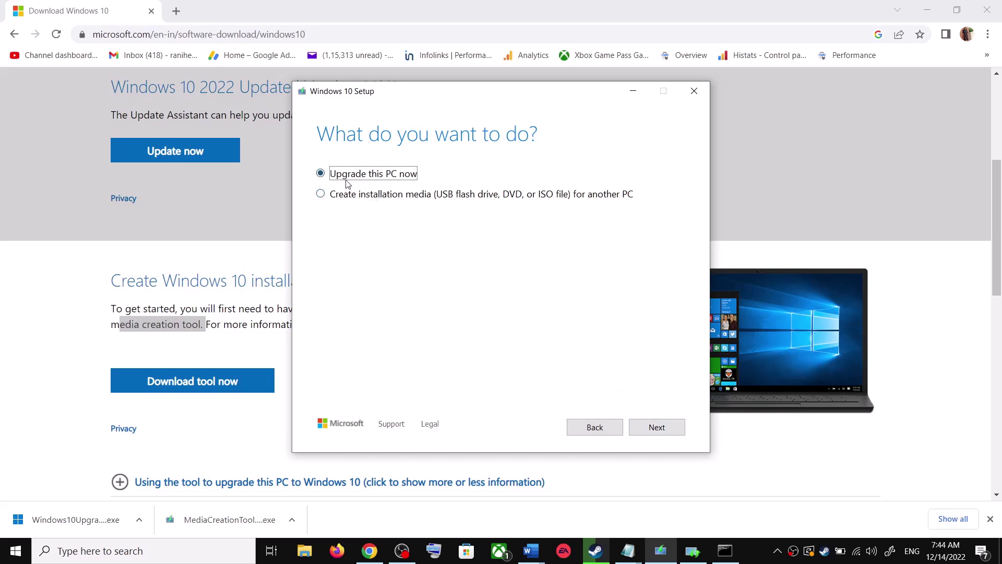
# - Upgrade this PC now so Windows 10 starts downloading, then bring the KB5015807 Word guide back to the front
pyautogui.click(665, 428)
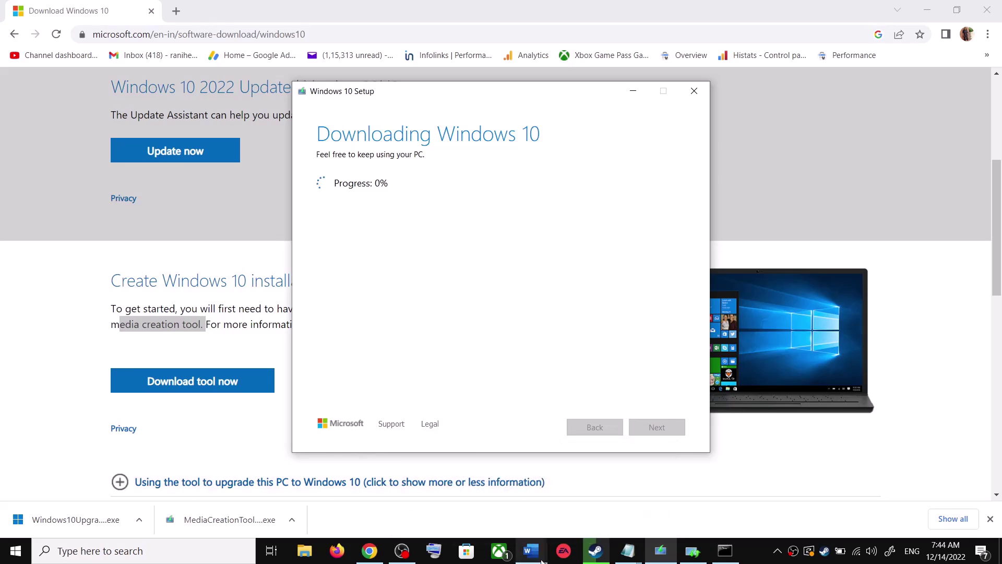
pyautogui.moveTo(541, 560)
pyautogui.click(615, 474)
pyautogui.scroll(-1, 696, 332)
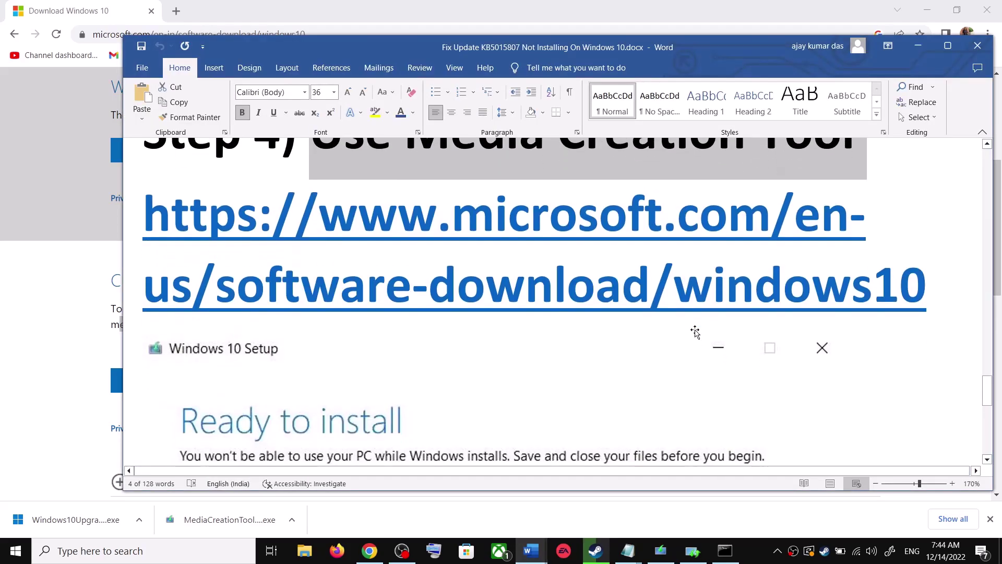
# - Maximize the Word guide and scroll to its Step 4 Ready to install screenshot
pyautogui.scroll(-3, 696, 332)
pyautogui.click(948, 46)
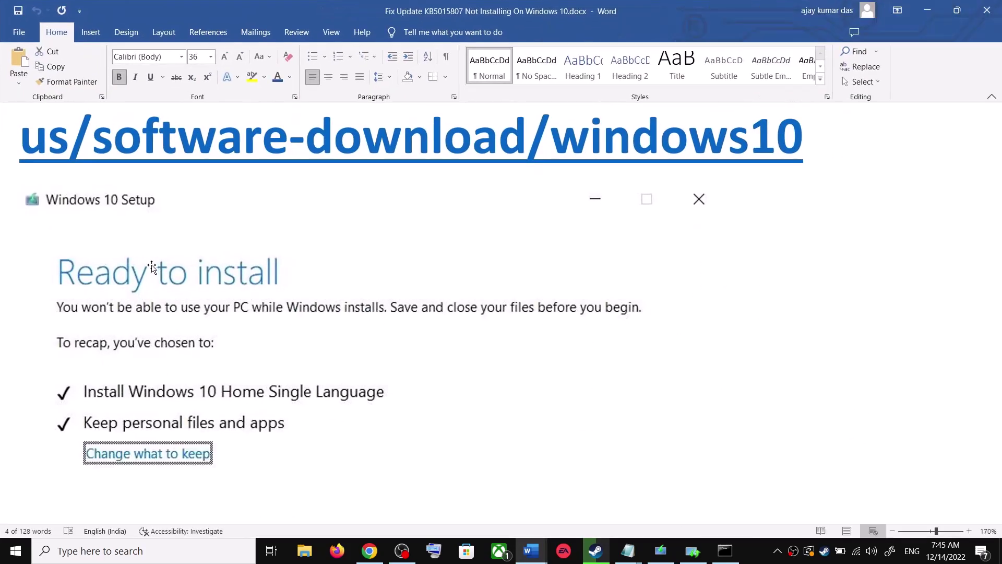
pyautogui.scroll(-3, 151, 267)
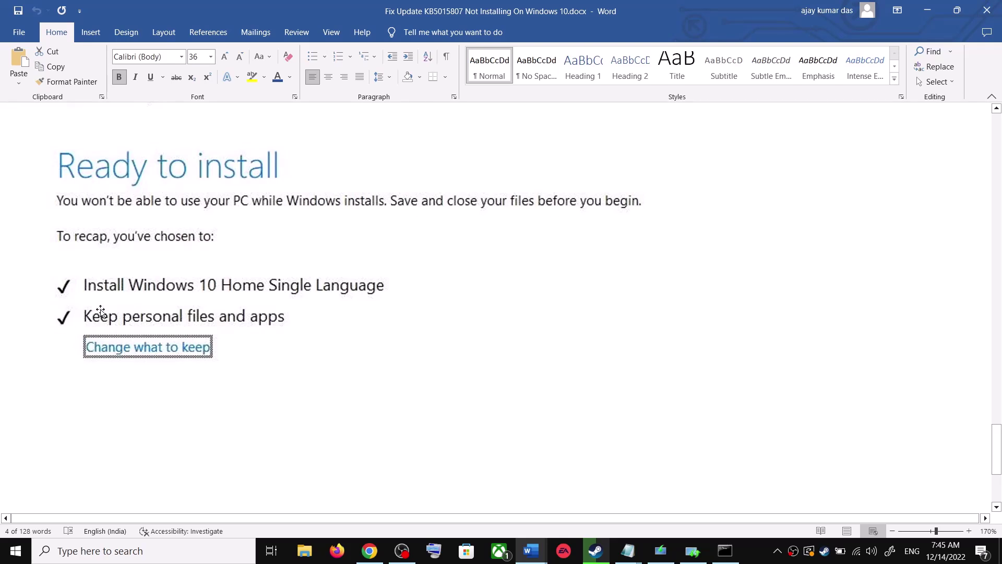
pyautogui.scroll(-5, 347, 313)
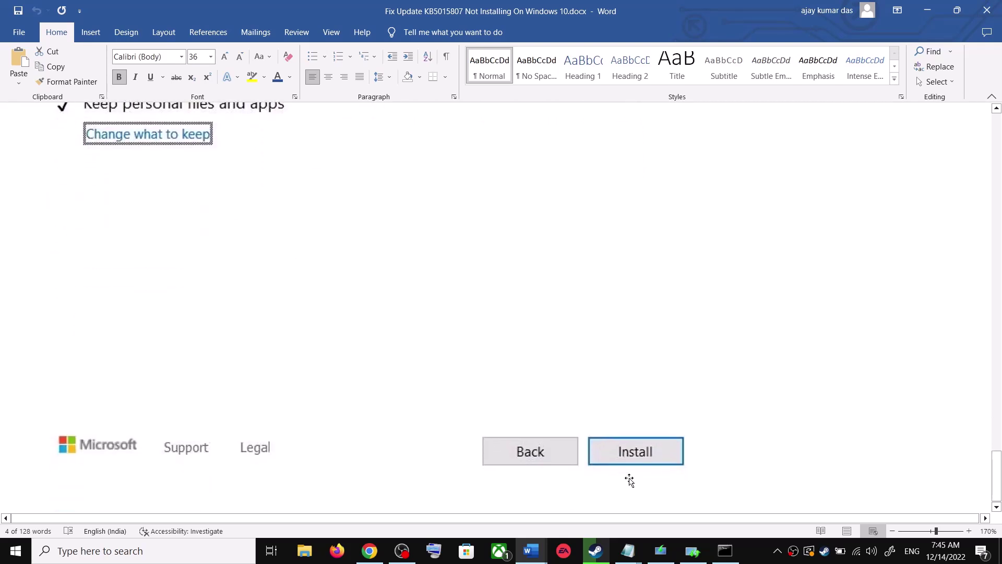
pyautogui.scroll(5, 511, 362)
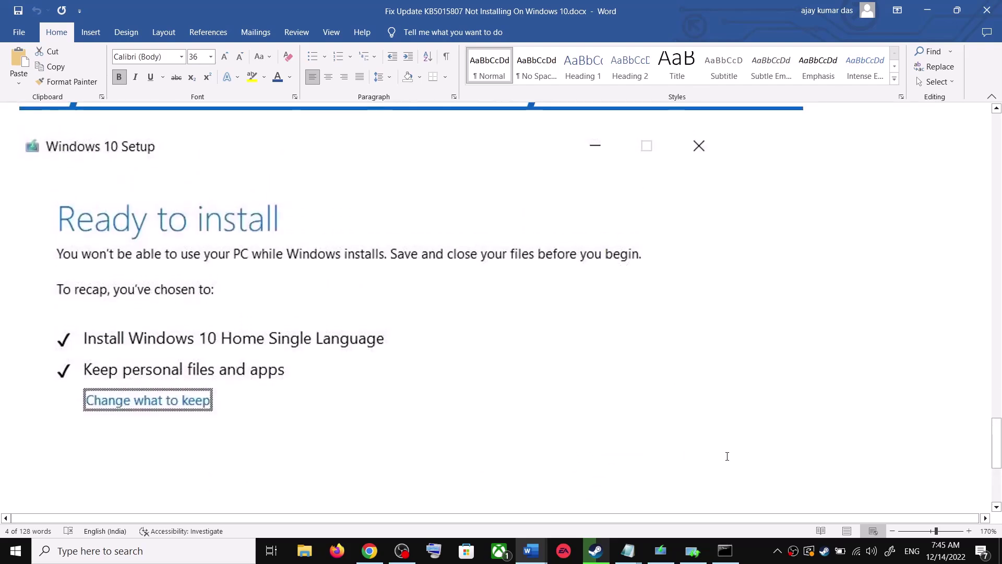